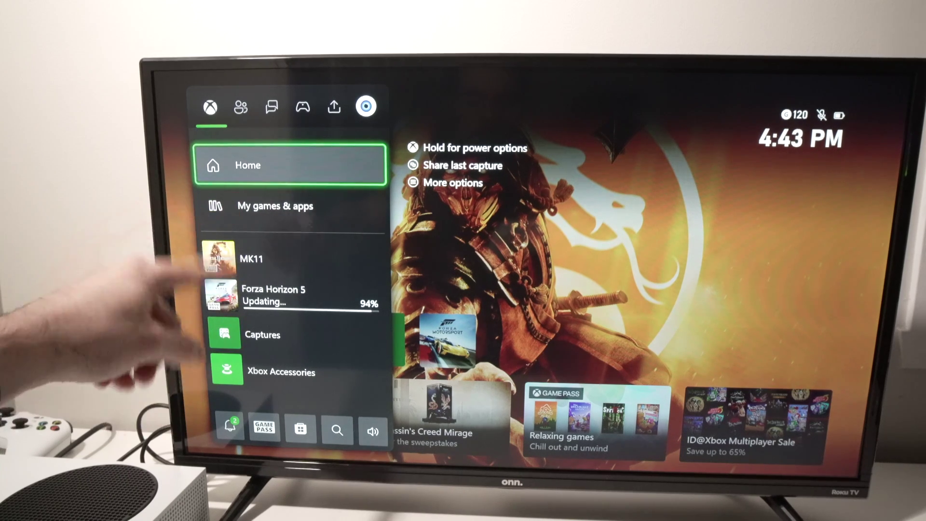
Quit Mortal Kombat 11 using the Quit option in its guide Menu
{"action": "key", "text": "Down"}
{"action": "key", "text": "Down"}
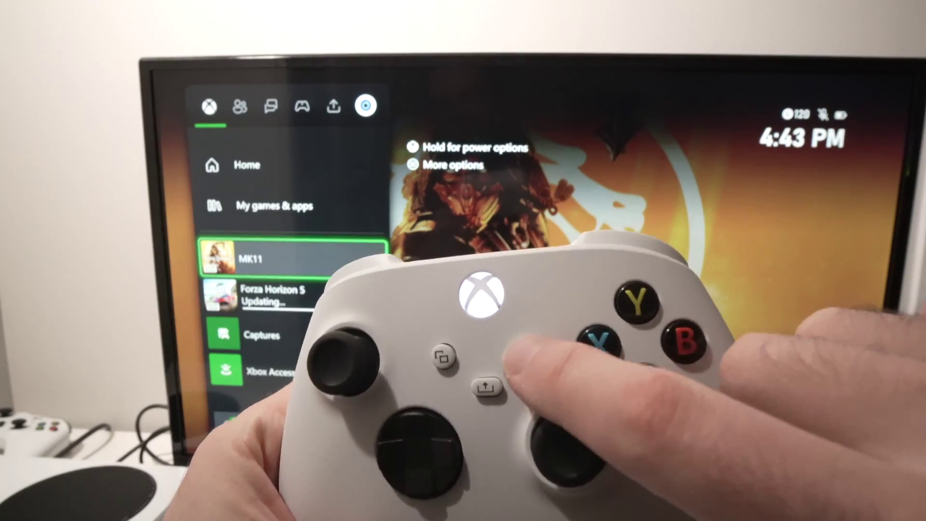
{"action": "key", "text": "Menu"}
{"action": "key", "text": "Down"}
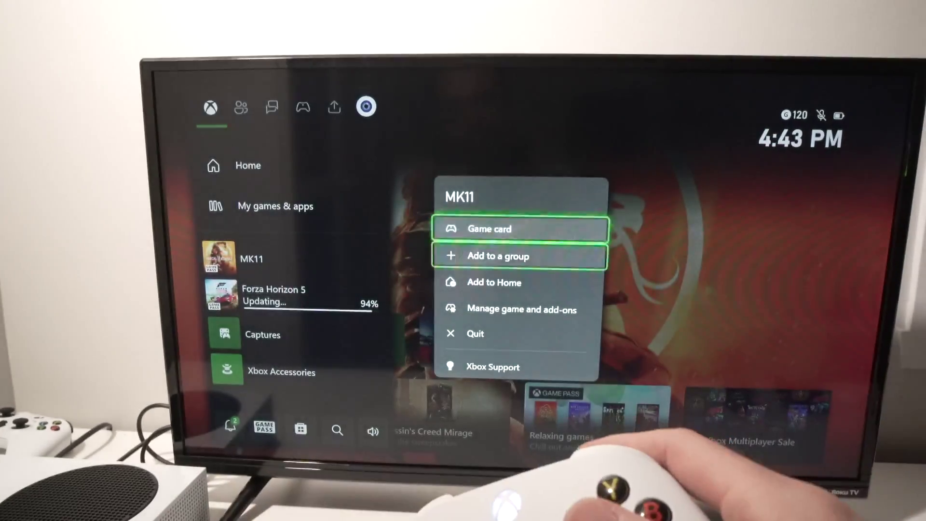
{"action": "key", "text": "Down"}
{"action": "key", "text": "Down"}
{"action": "key", "text": "Down"}
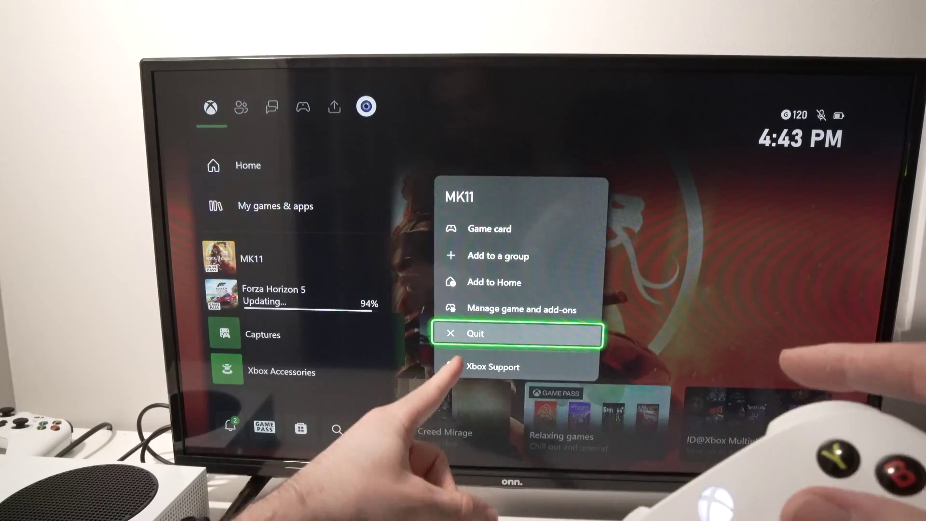
{"action": "key", "text": "Return"}
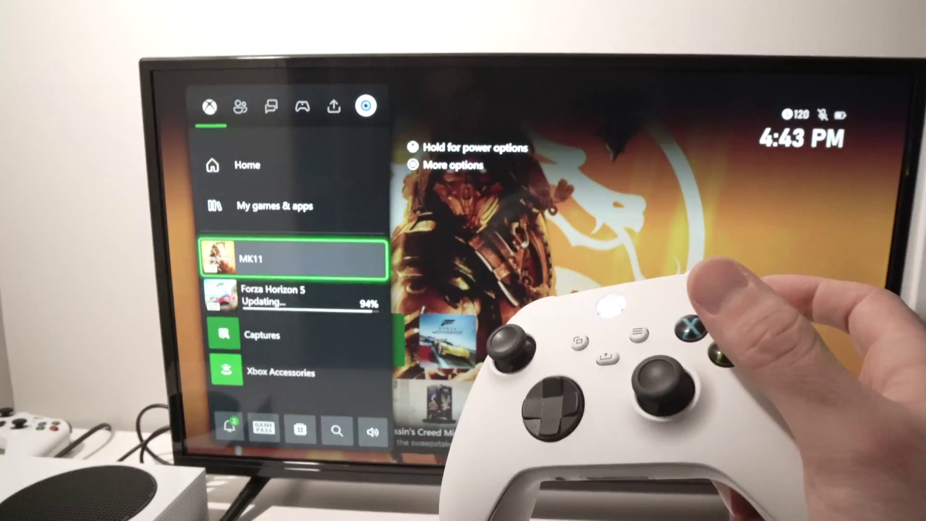
Close the guide and open console Settings from the home screen
{"action": "key", "text": "Escape"}
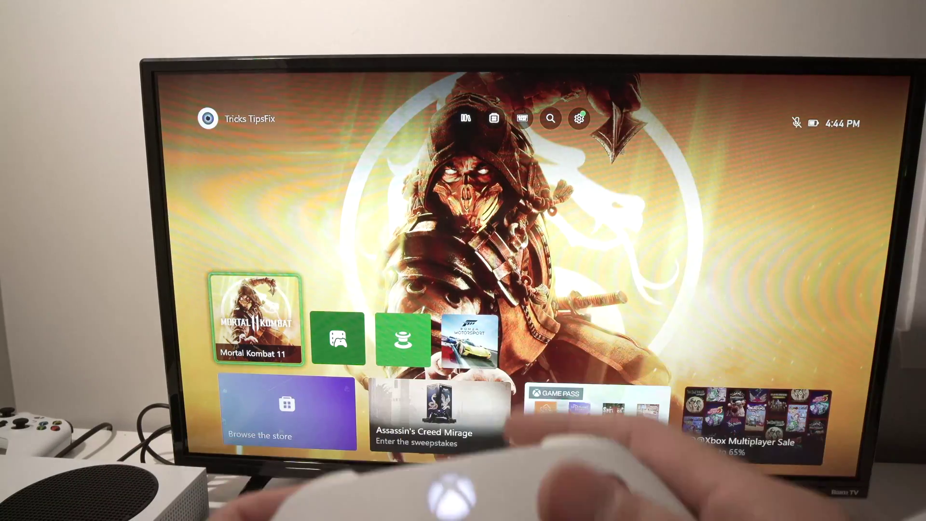
{"action": "key", "text": "Up"}
{"action": "key", "text": "Right"}
{"action": "key", "text": "Right"}
{"action": "key", "text": "Right"}
{"action": "key", "text": "Down"}
{"action": "key", "text": "Up"}
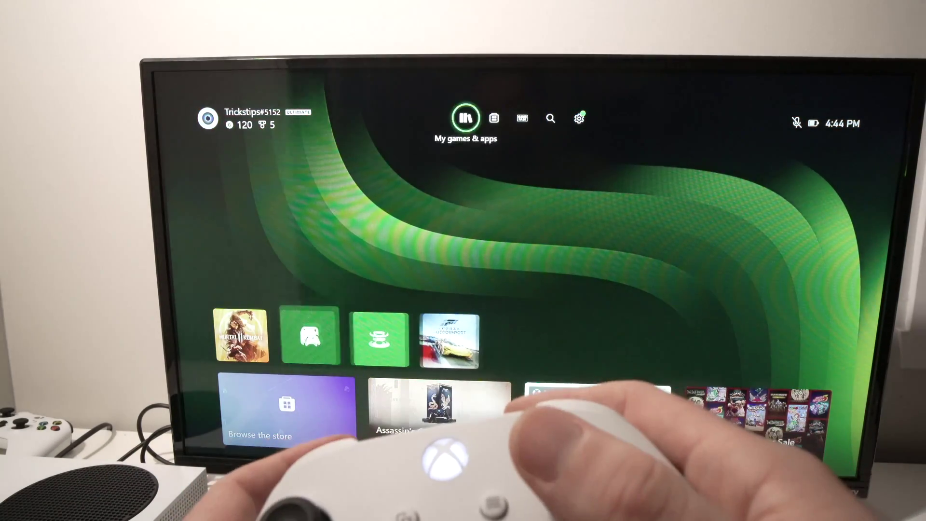
{"action": "key", "text": "Right"}
{"action": "key", "text": "Right"}
{"action": "key", "text": "Right"}
{"action": "key", "text": "Right"}
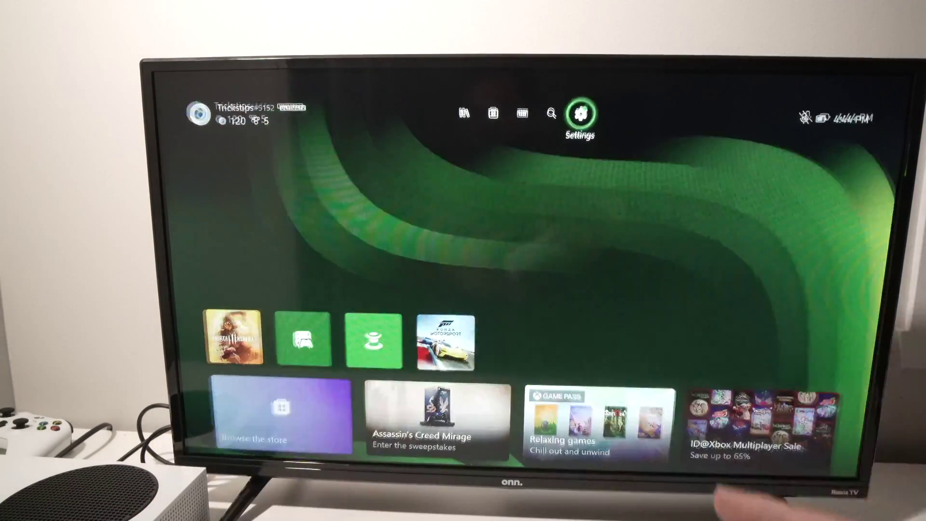
{"action": "key", "text": "Return"}
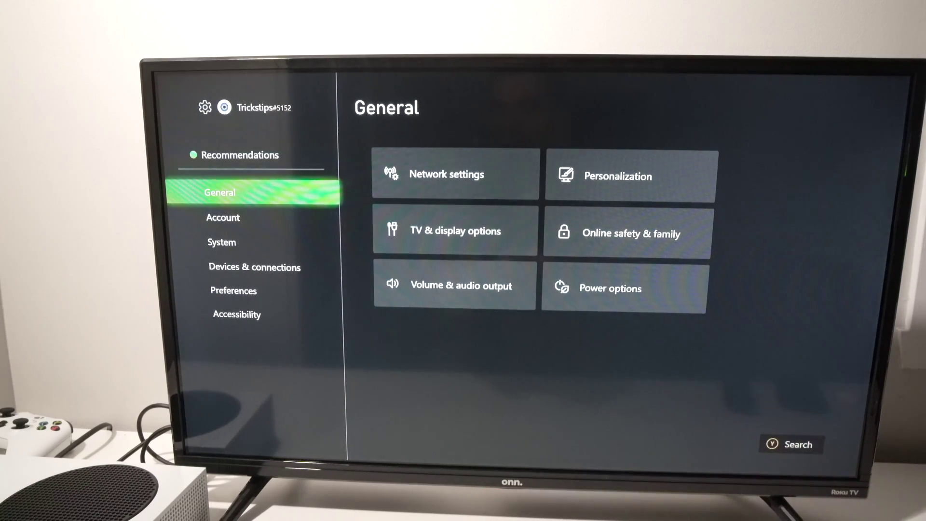
Go through Network settings and Advanced settings to the Alternate wireless MAC address screen
{"action": "key", "text": "Right"}
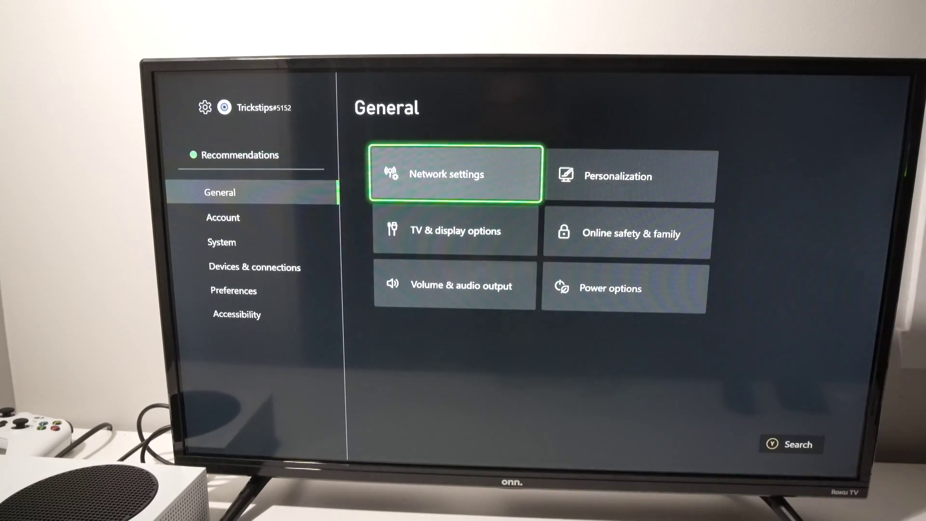
{"action": "key", "text": "Return"}
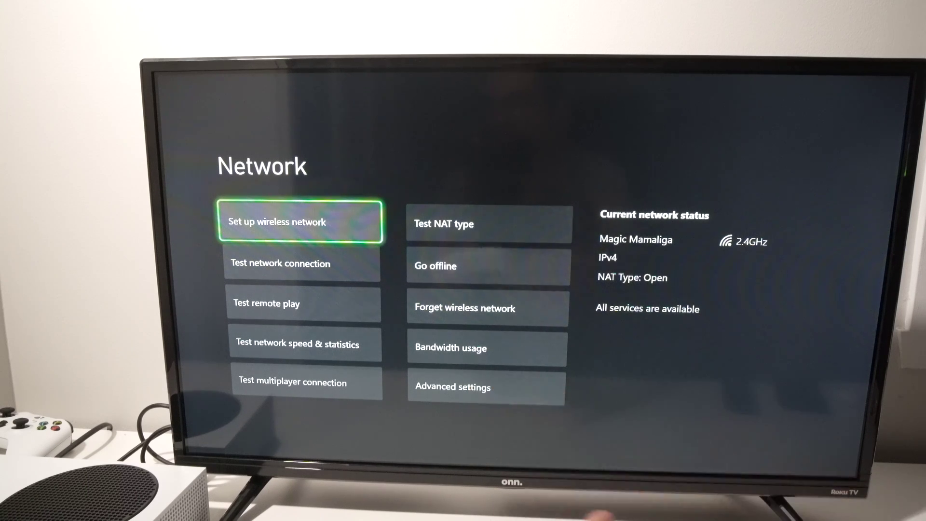
{"action": "key", "text": "Down"}
{"action": "key", "text": "Down"}
{"action": "key", "text": "Down"}
{"action": "key", "text": "Right"}
{"action": "key", "text": "Down"}
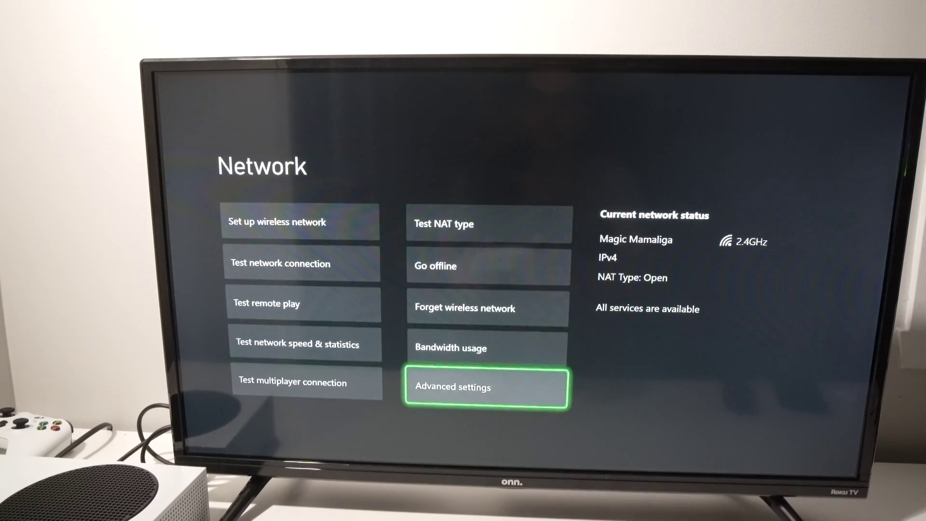
{"action": "key", "text": "Return"}
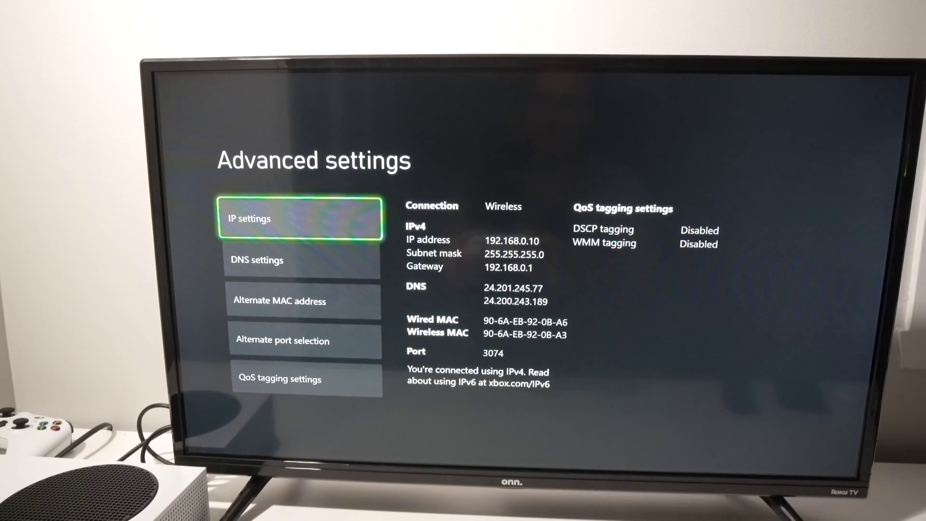
{"action": "key", "text": "Down"}
{"action": "key", "text": "Down"}
{"action": "key", "text": "Down"}
{"action": "key", "text": "Up"}
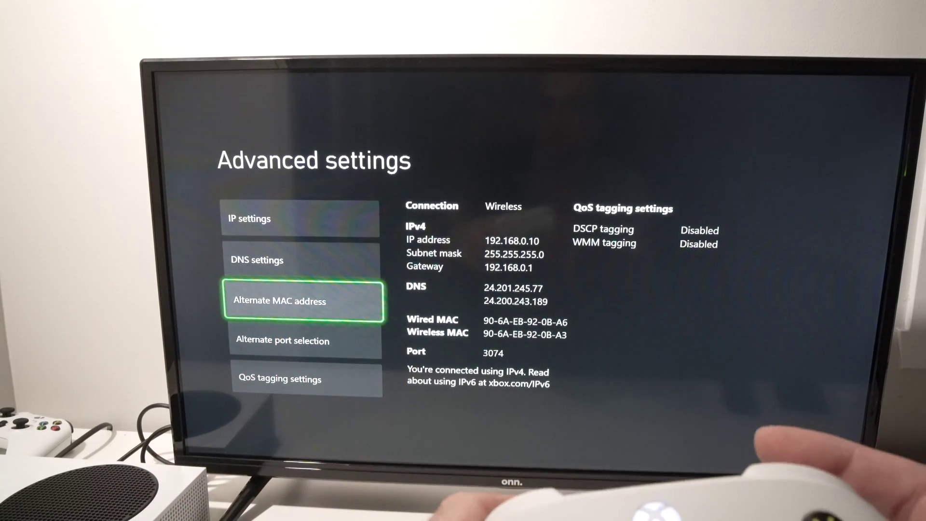
{"action": "key", "text": "Return"}
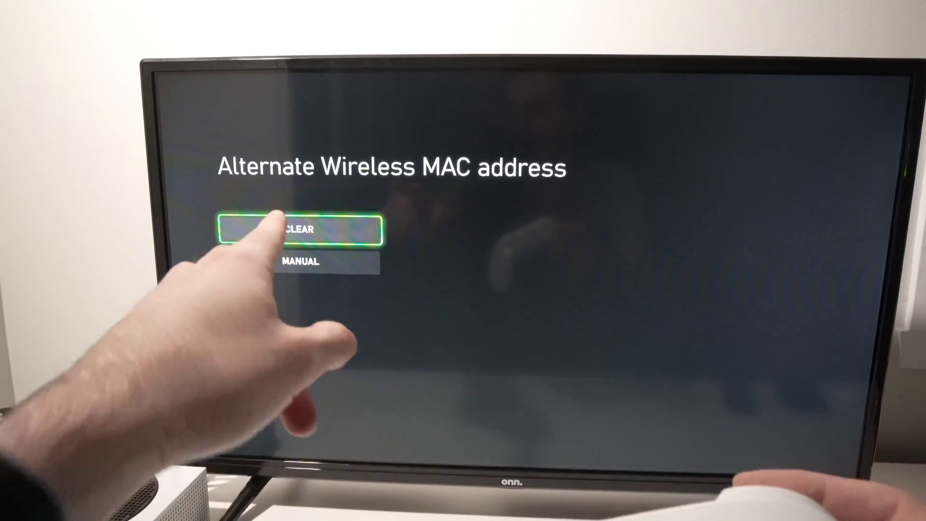
Clear the alternate wireless MAC address, bringing up the console restart prompt
{"action": "key", "text": "Return"}
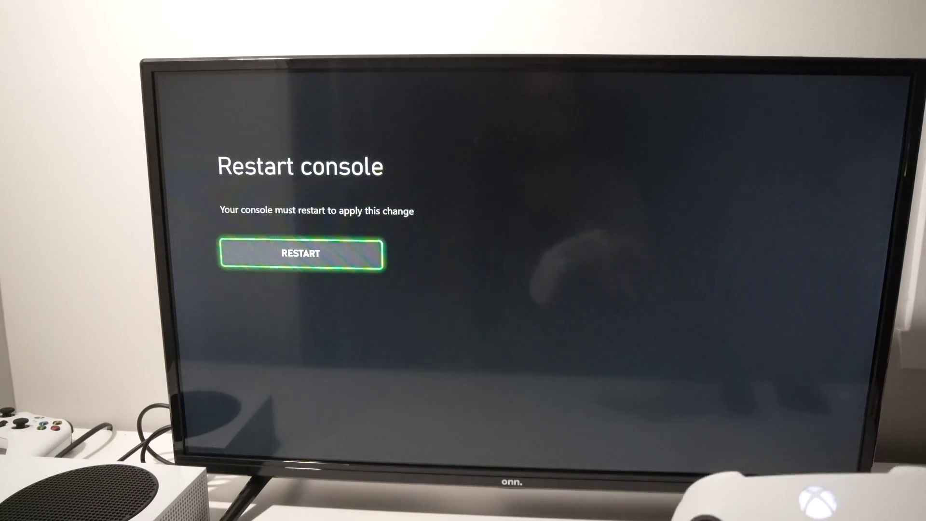